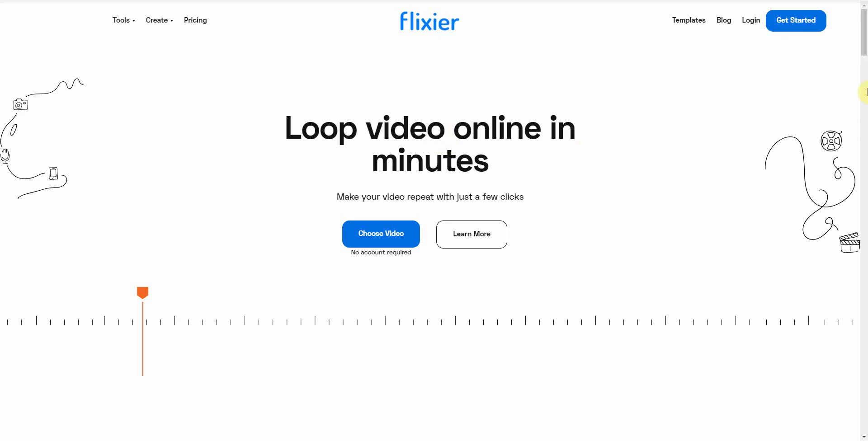
scroll(865, 68, down, 5)
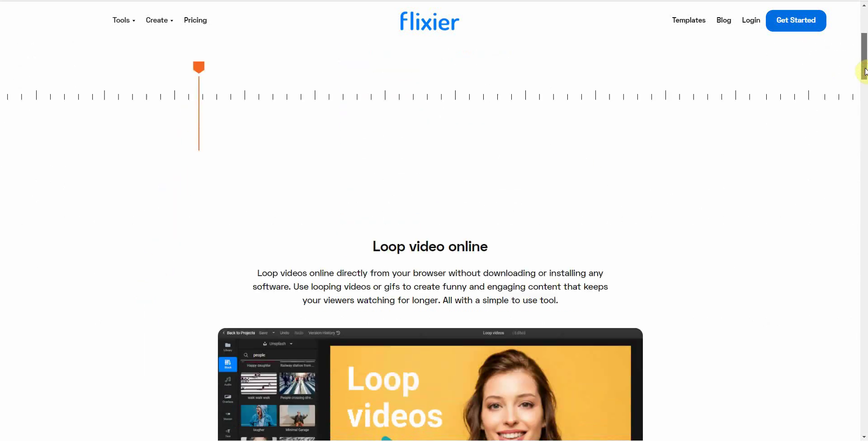
drag(864, 74, 858, 120)
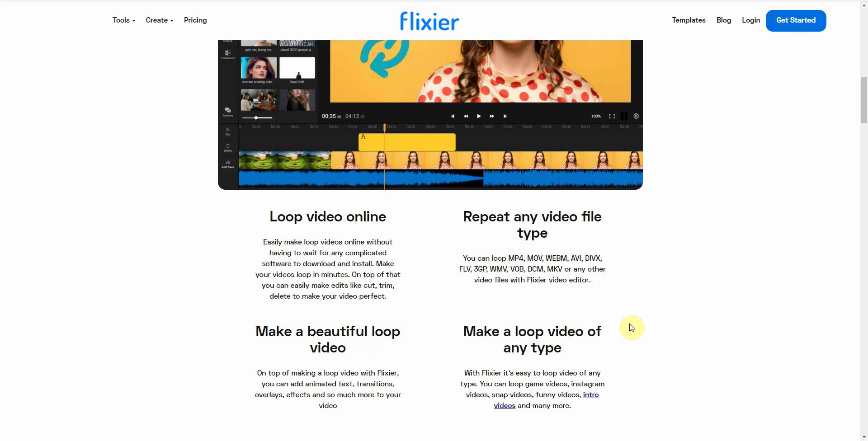
click(863, 158)
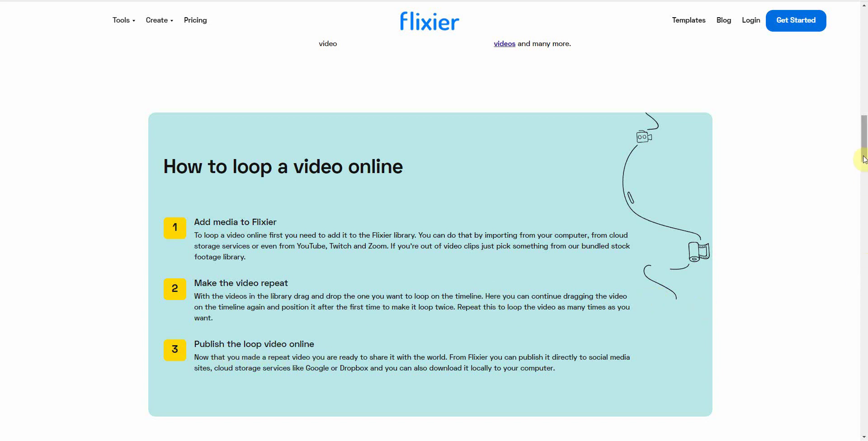
drag(864, 159, 858, 48)
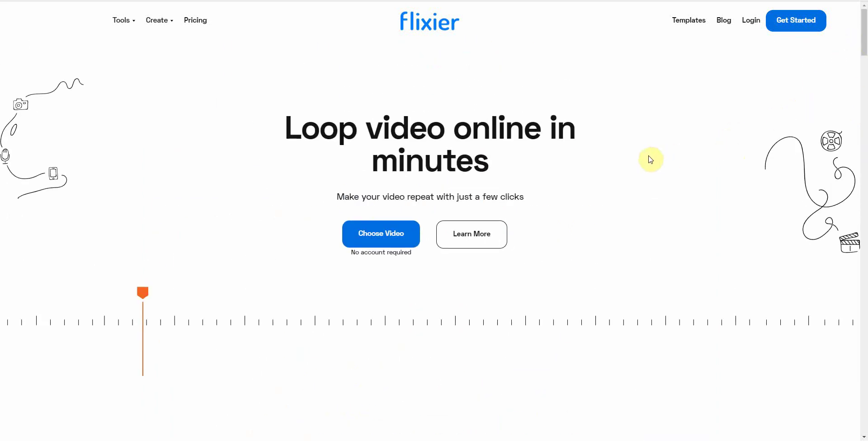
Step: Start a new empty 1920x1080 project in the Flixier editor
click(372, 244)
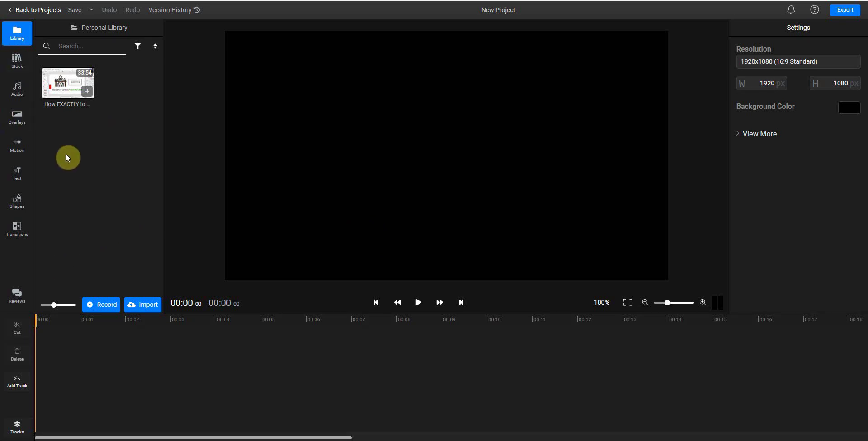
Step: Import 'free website traffic generator Improved' from the Downloads folder into the Flixier library
click(151, 304)
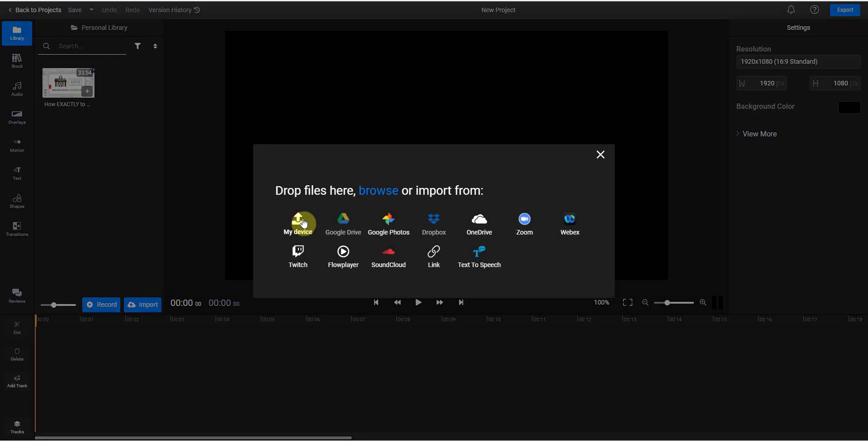
click(299, 220)
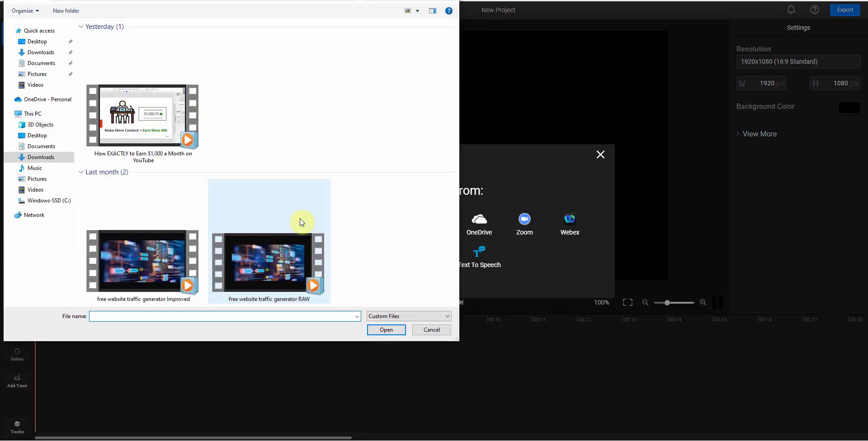
double_click(149, 270)
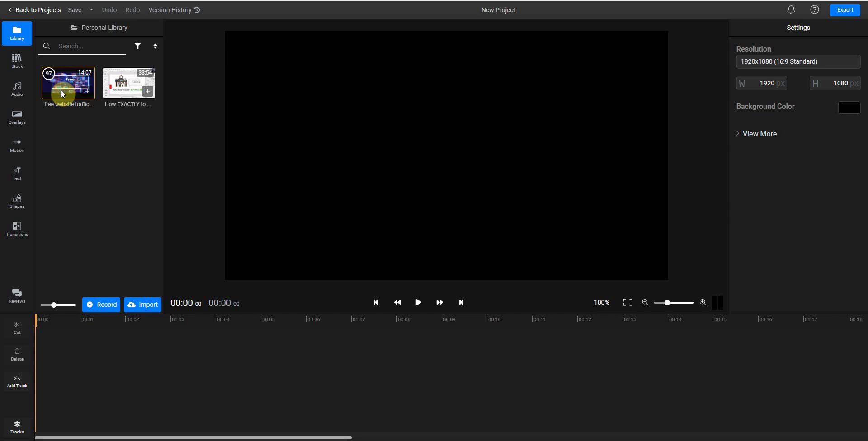
Step: Add the 14:07 traffic clip to the timeline and park the playhead at its end
click(88, 92)
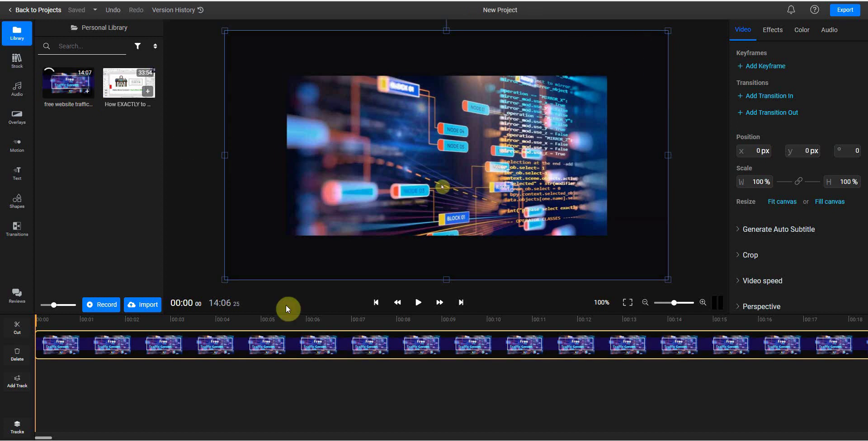
drag(53, 436, 847, 426)
click(726, 421)
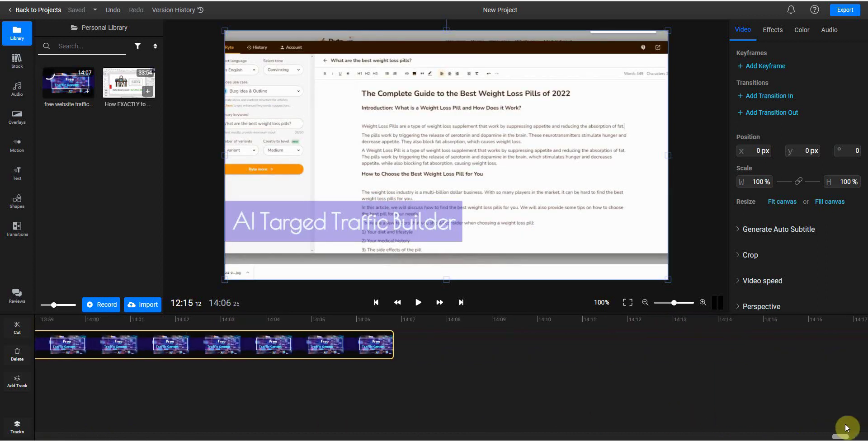
click(845, 426)
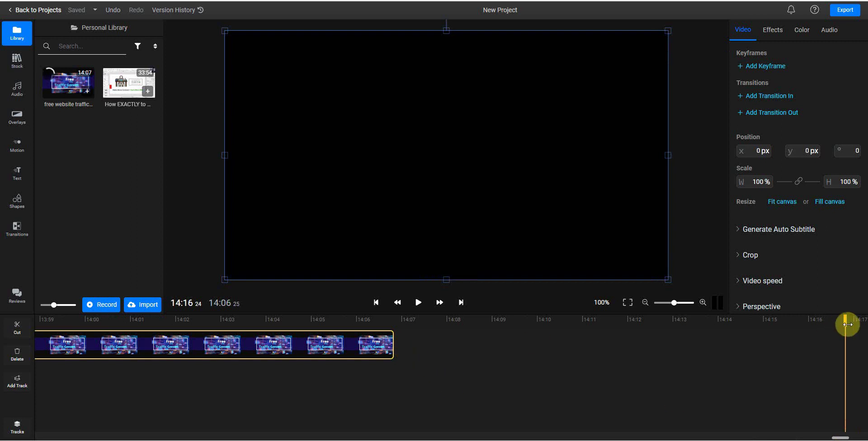
drag(843, 324, 384, 339)
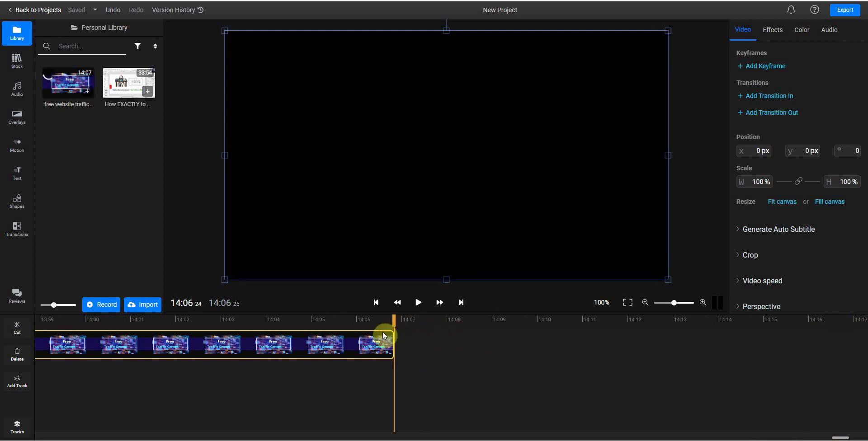
Step: Append a second copy of the clip, bringing the timeline to 28:13
click(87, 91)
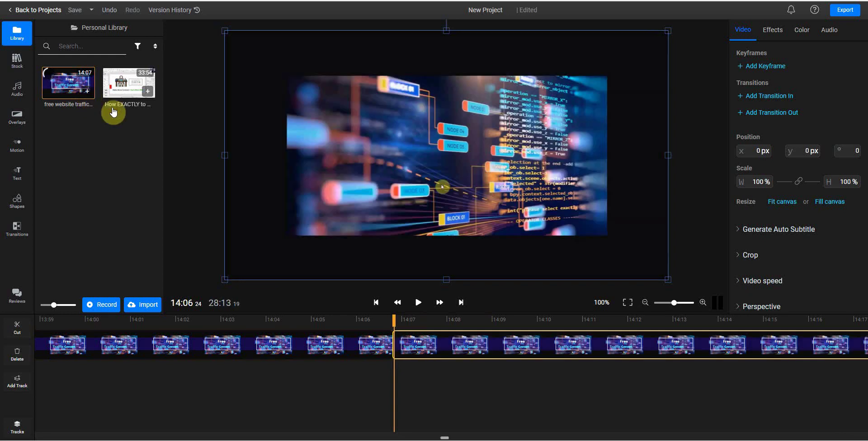
drag(445, 438, 854, 425)
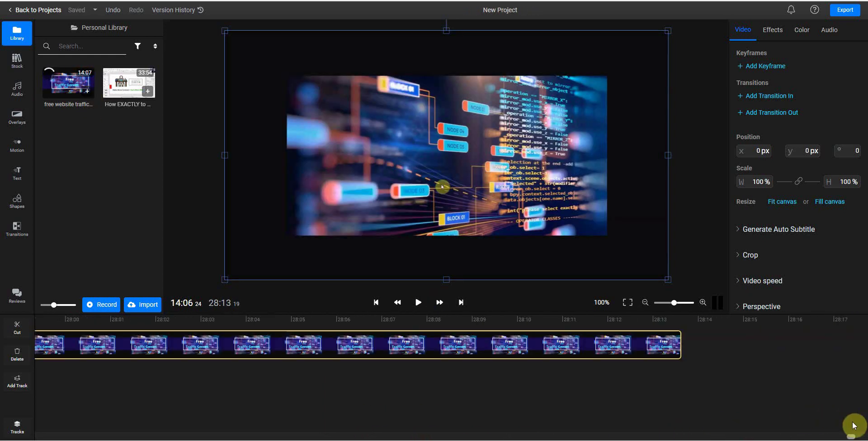
click(852, 425)
Step: Append a third copy of the traffic clip after the second one
click(686, 349)
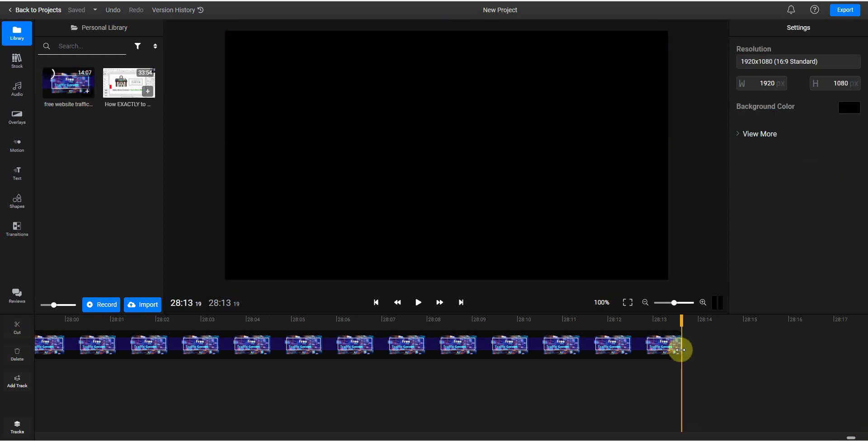
click(86, 91)
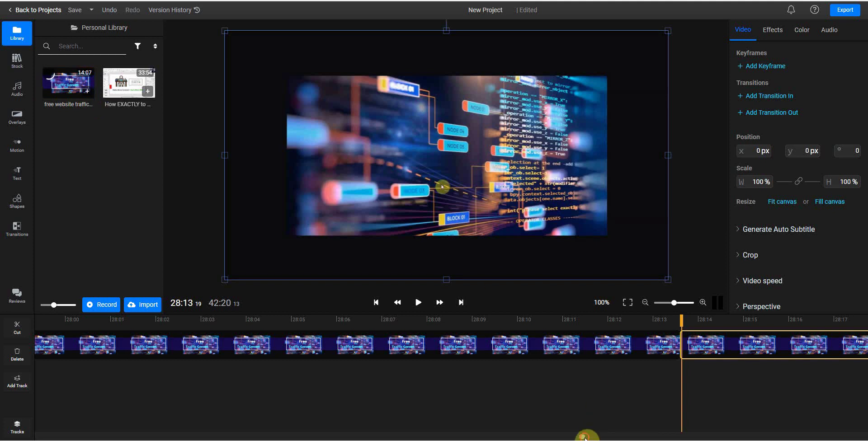
drag(584, 437, 858, 434)
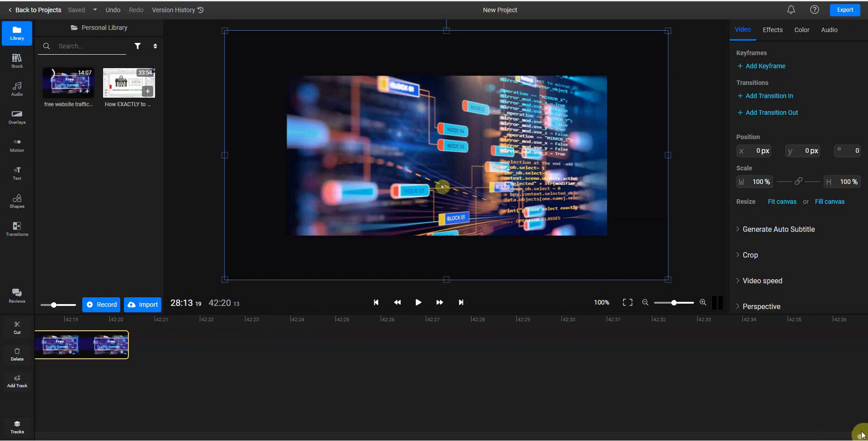
click(858, 434)
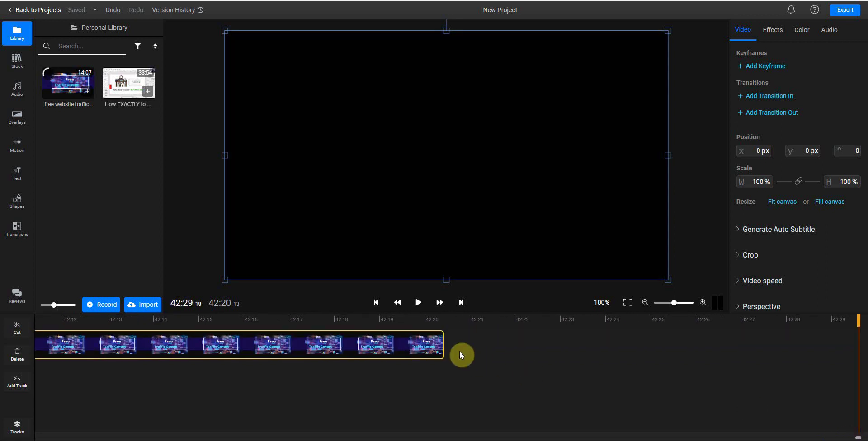
Step: Append a fourth copy at the clip's end, extending the timeline to 56:27
click(446, 347)
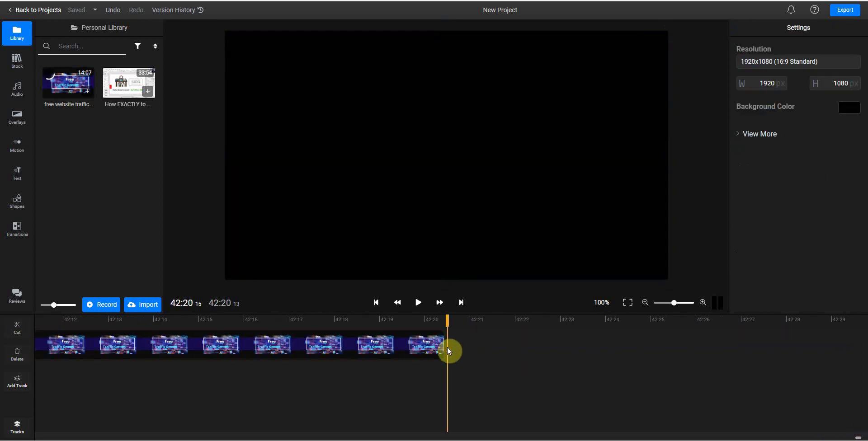
click(447, 324)
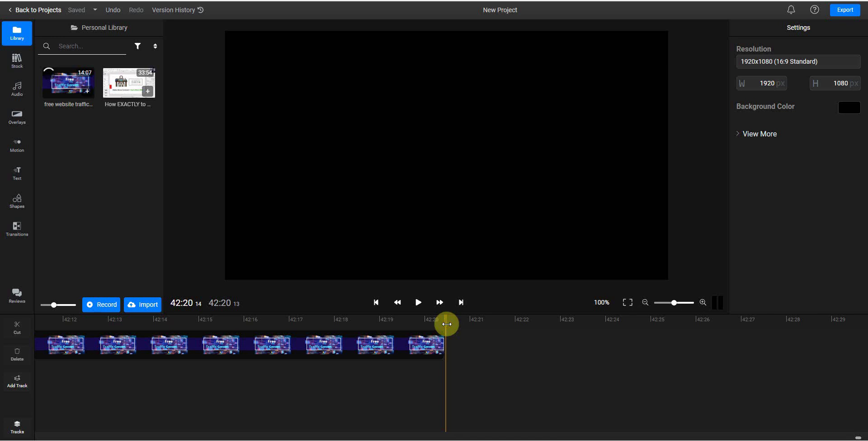
click(85, 93)
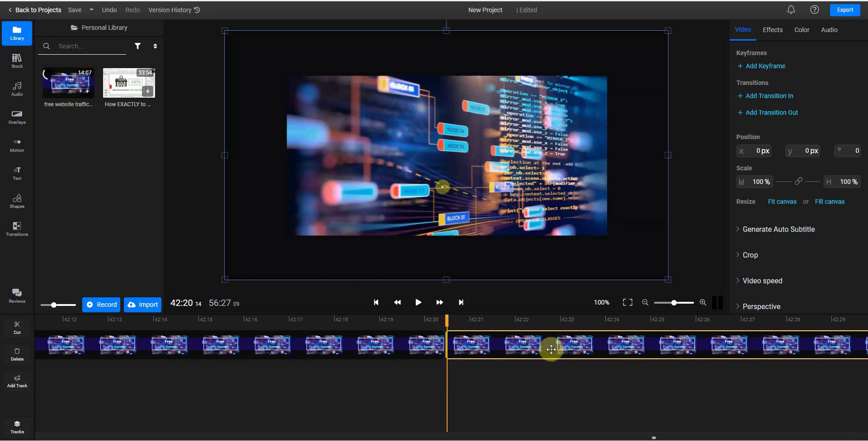
drag(659, 438, 844, 432)
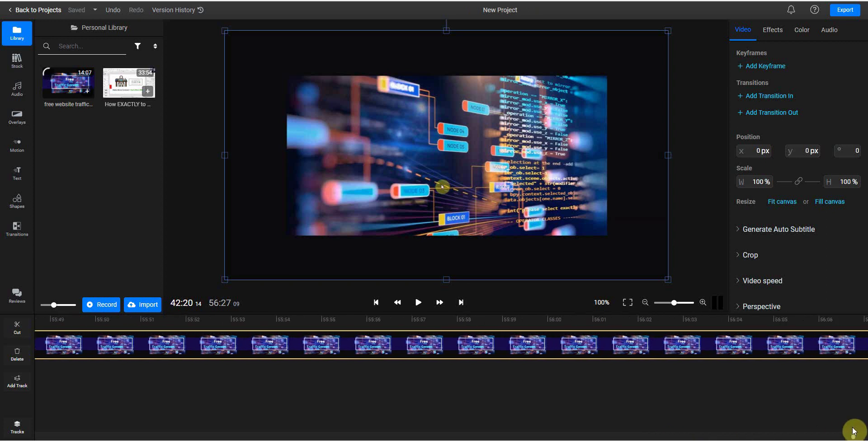
scroll(858, 432, right, 10)
click(859, 432)
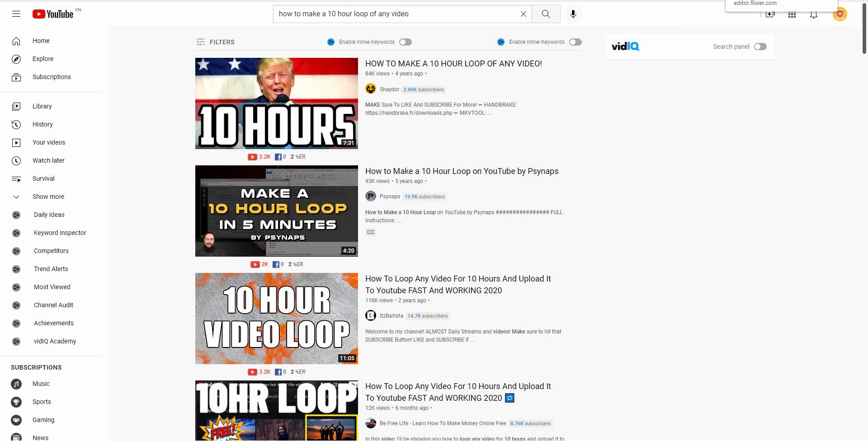
Step: Leave the YouTube 10-hour loop results and return to the editor.flixier.com tab
click(750, 1)
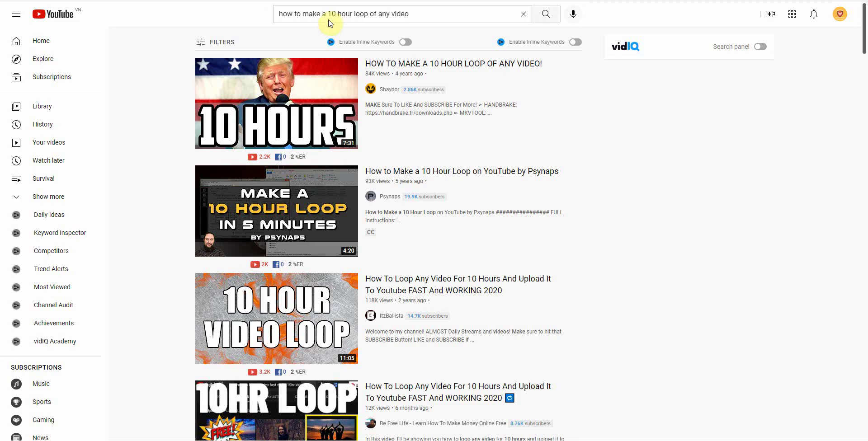
Step: Search YouTube for 'rain video' and look over the results
triple_click(329, 15)
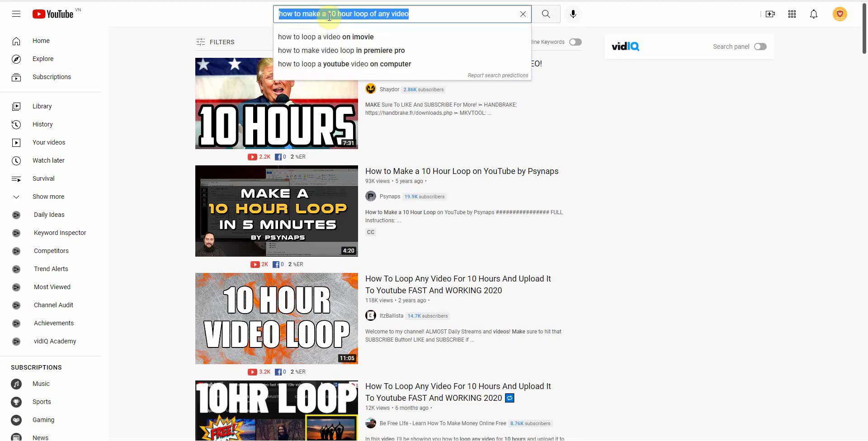
text(rain)
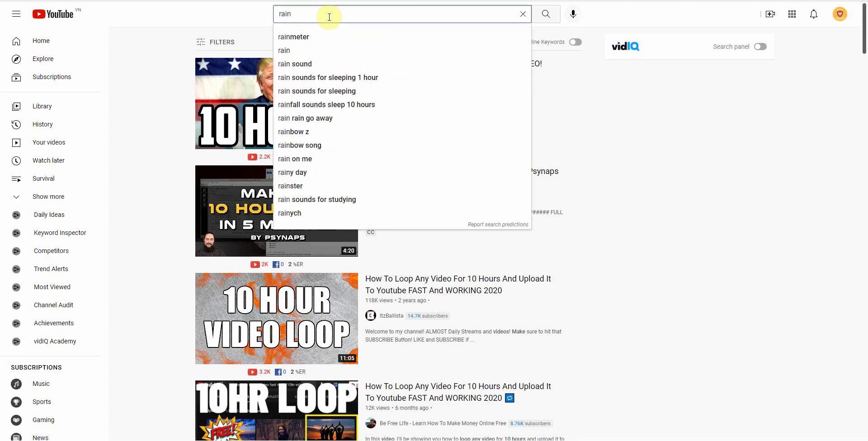
text( video)
key(Return)
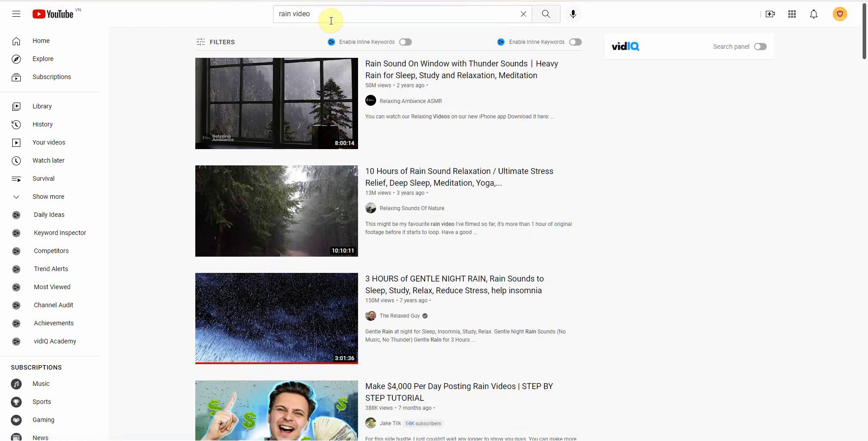
mouse_move(298, 196)
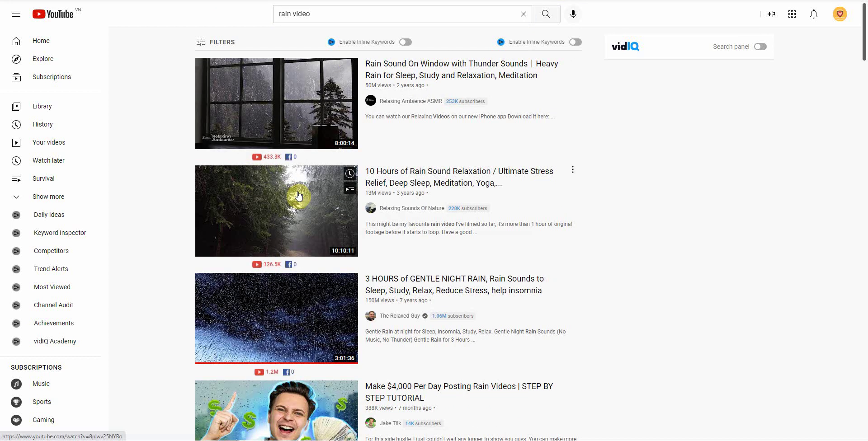
Step: Search YouTube for 'office noise 10 hours'
double_click(314, 15)
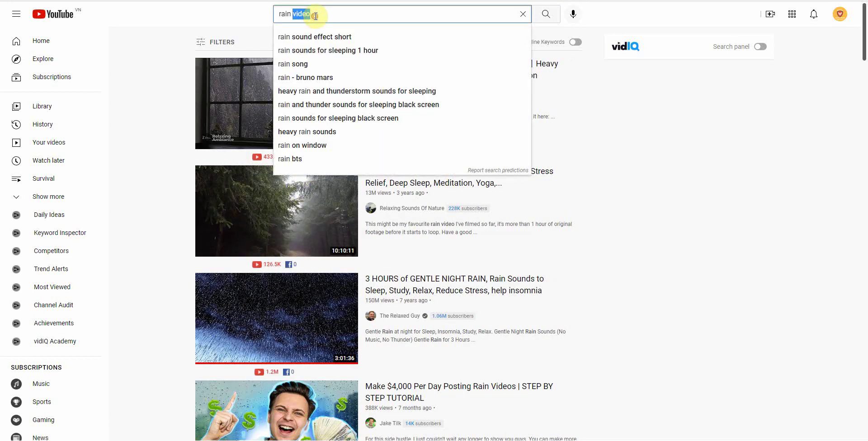
triple_click(315, 16)
text(off)
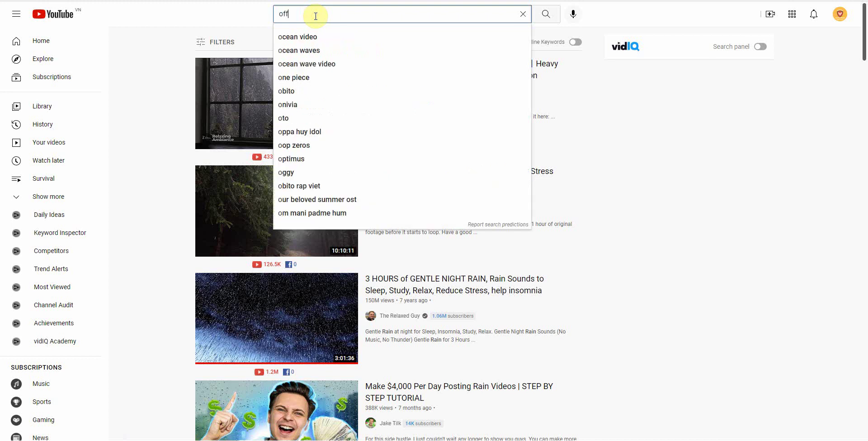
text(ice noise)
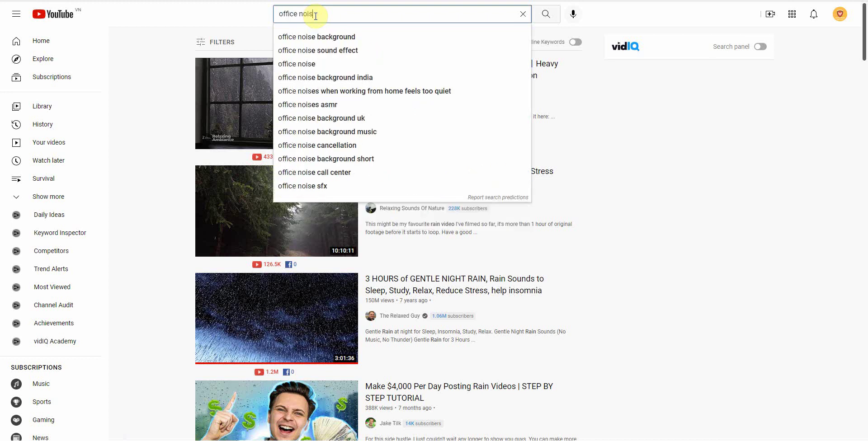
text( 10 hourse)
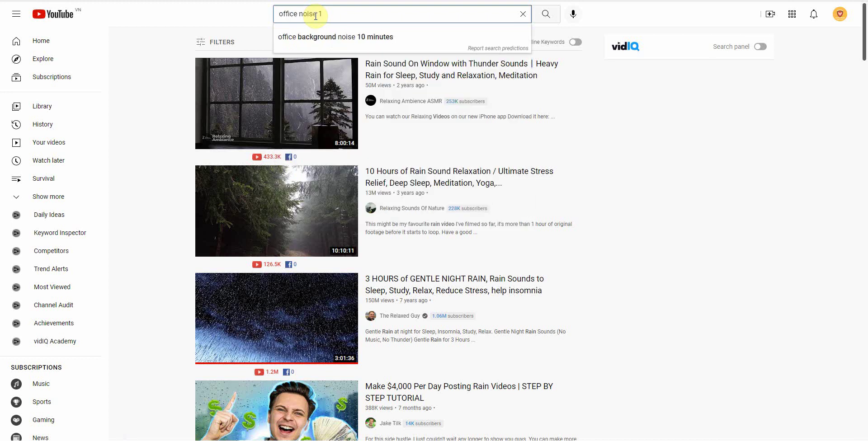
key(BackSpace)
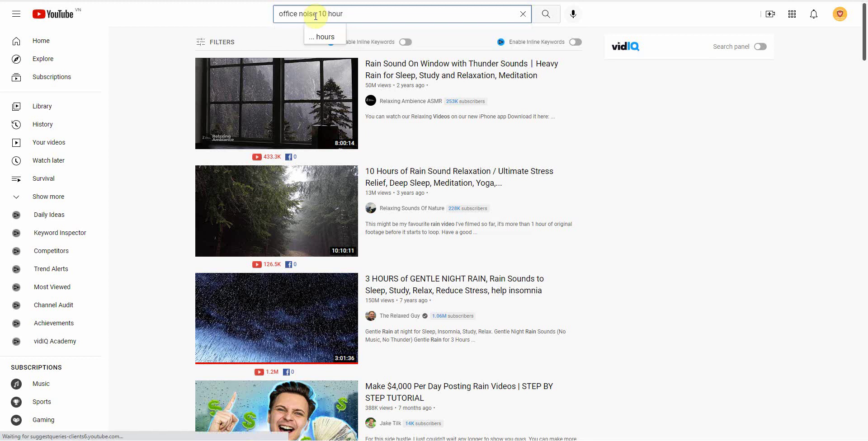
key(Return)
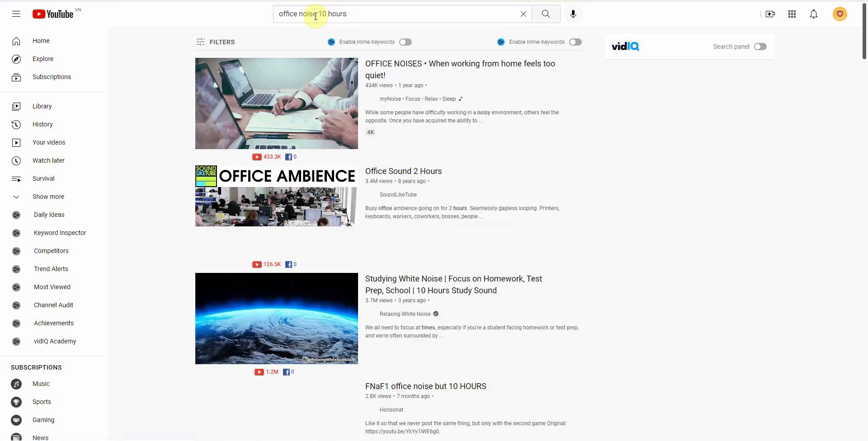